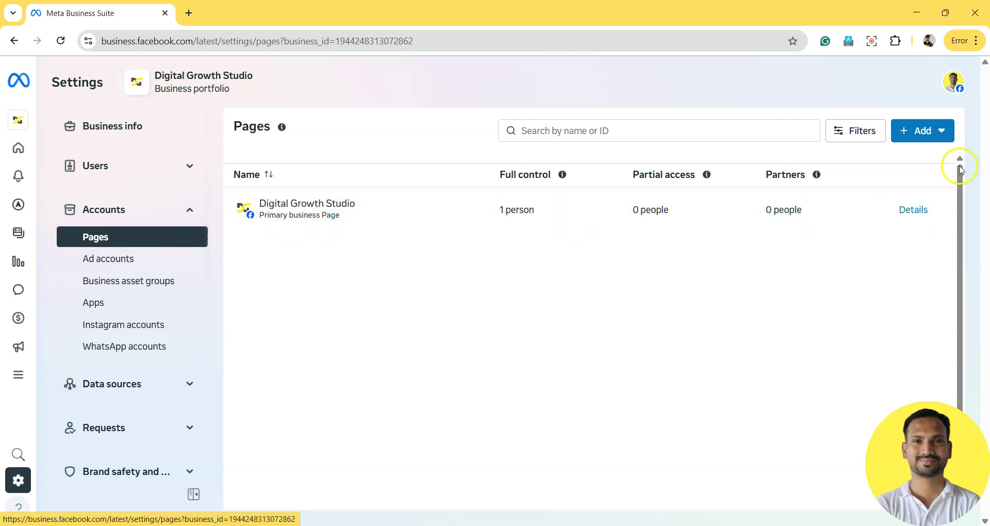
Step: Review the available options for adding a Facebook Page to the business portfolio
left_click(941, 135)
left_click(772, 199)
left_click(882, 182)
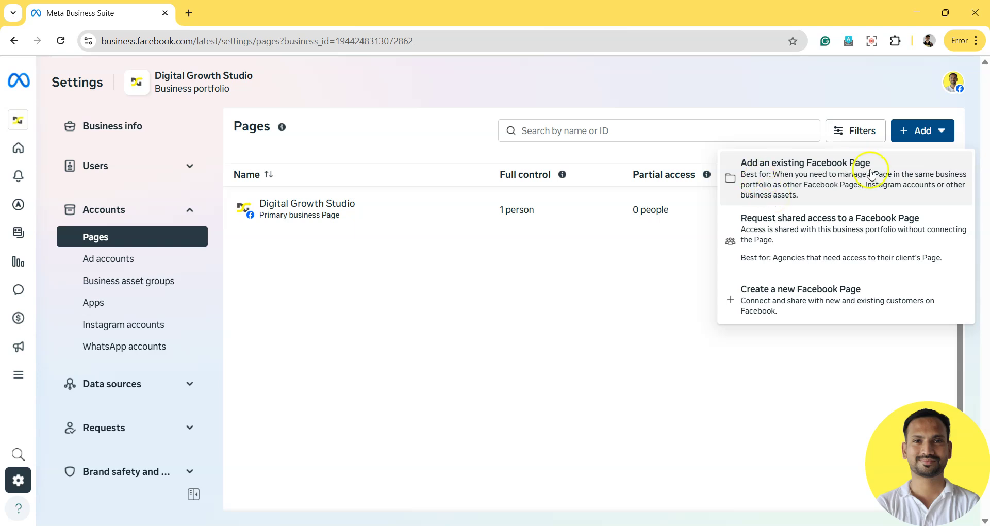
left_click(850, 251)
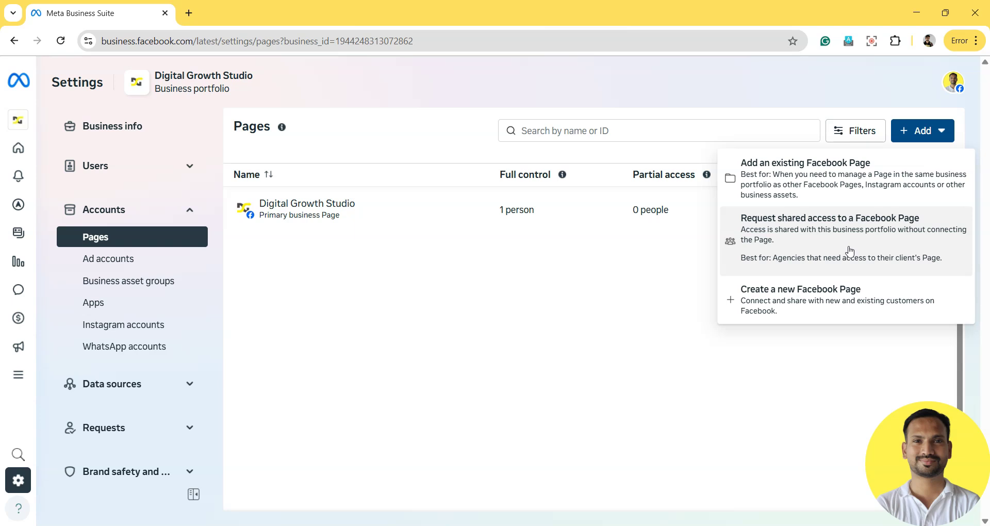
left_click(837, 309)
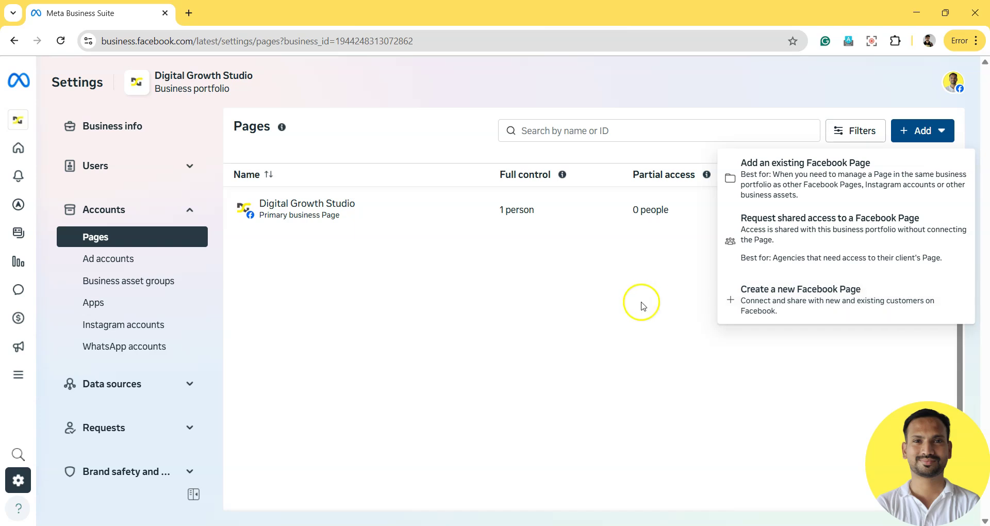
left_click(613, 304)
Step: Open the ad accounts and examine the people, partners and connected assets of the Digital Growth Studio ad account
left_click(119, 258)
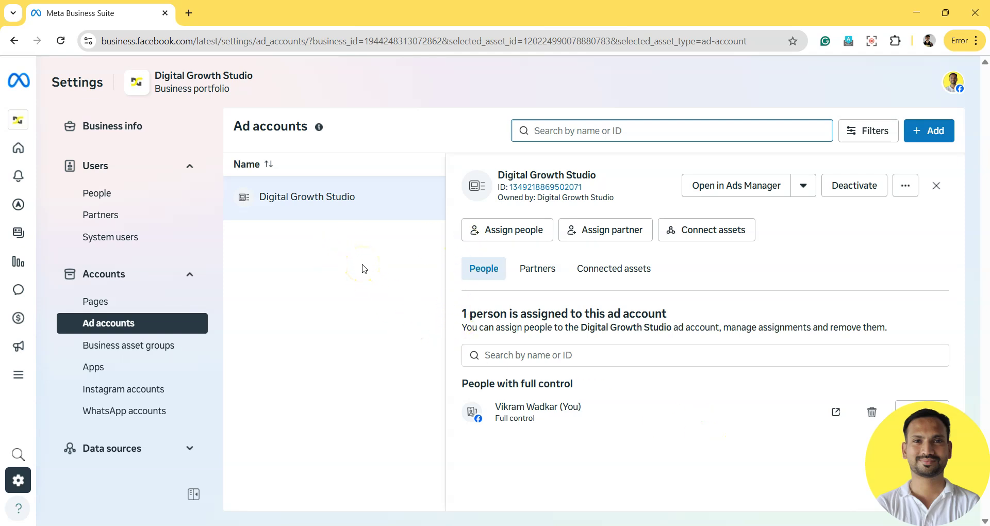
left_click(364, 224)
left_click(361, 227)
left_click(352, 264)
left_click(392, 251)
left_click(488, 270)
left_click(334, 199)
left_click(535, 270)
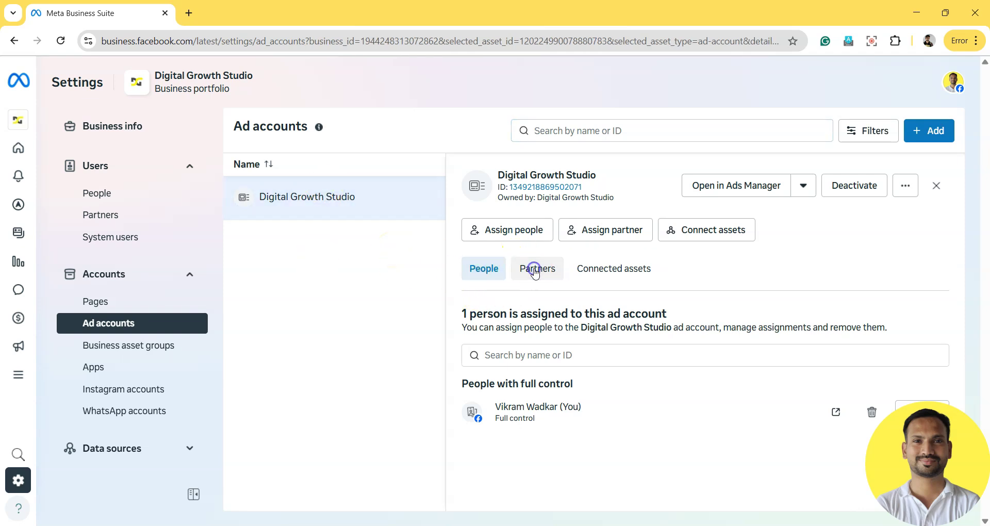
left_click(603, 266)
left_click(714, 263)
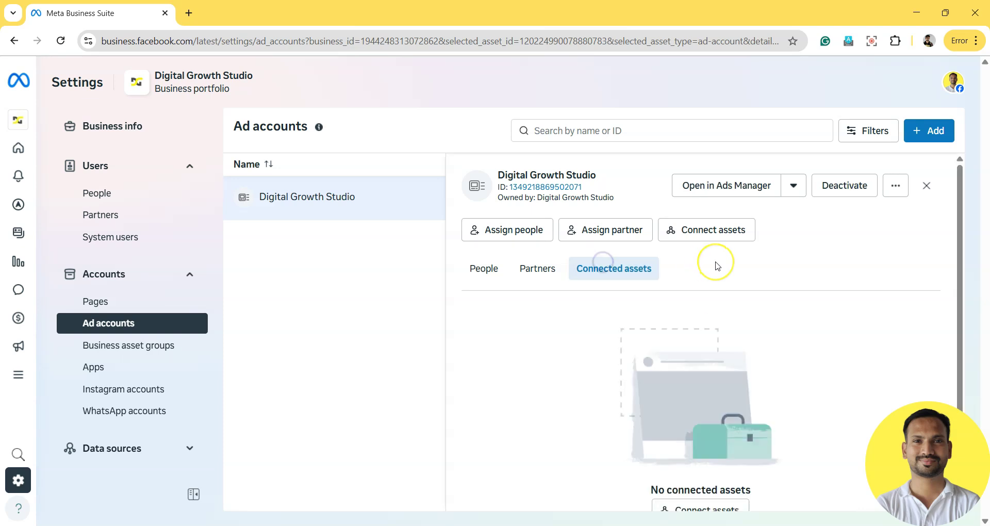
left_click(480, 266)
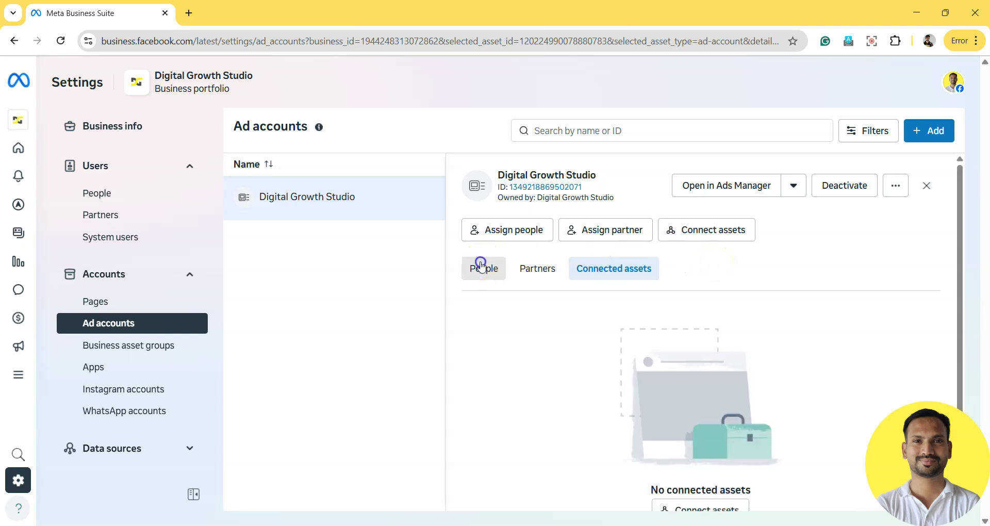
left_click(535, 268)
Step: Review the options for adding an ad account and the additional Ads Manager options of the Digital Growth Studio ad account
left_click(922, 133)
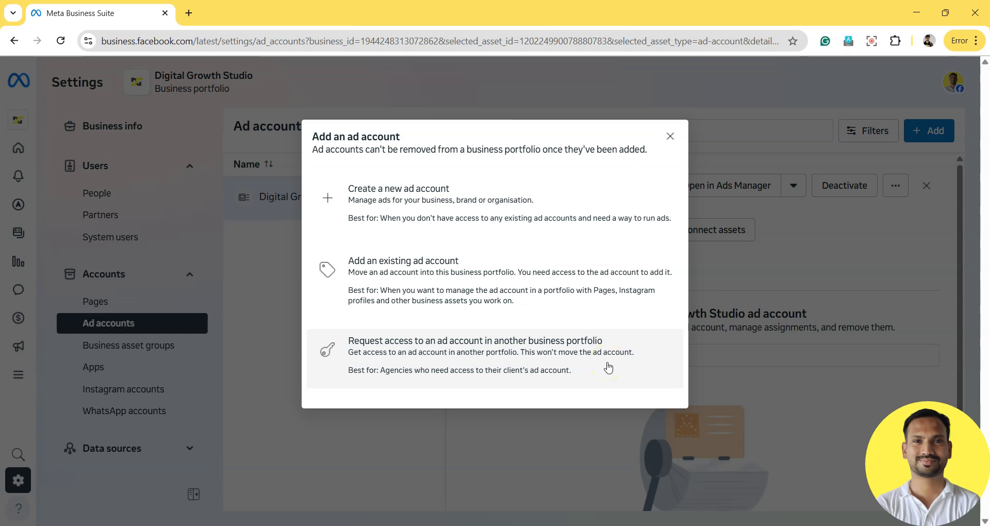
left_click(670, 136)
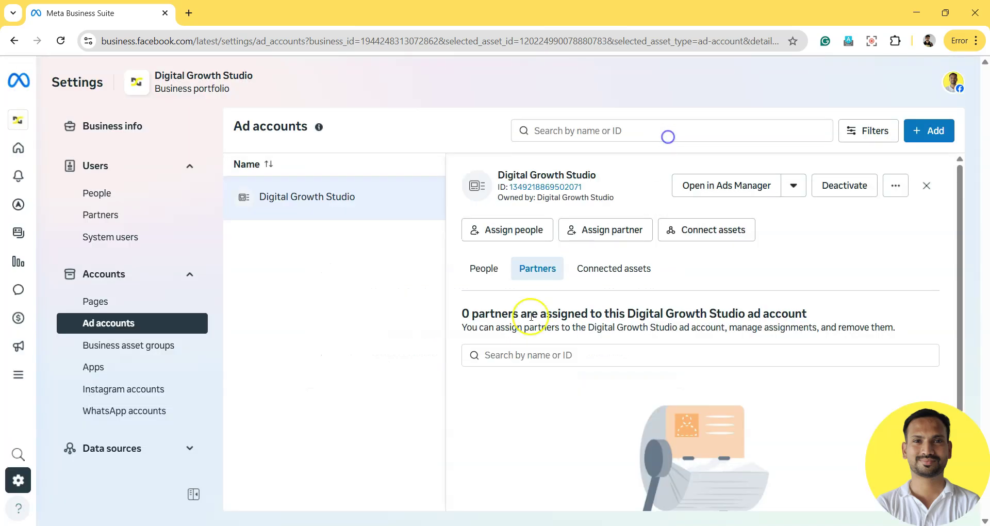
left_click(789, 188)
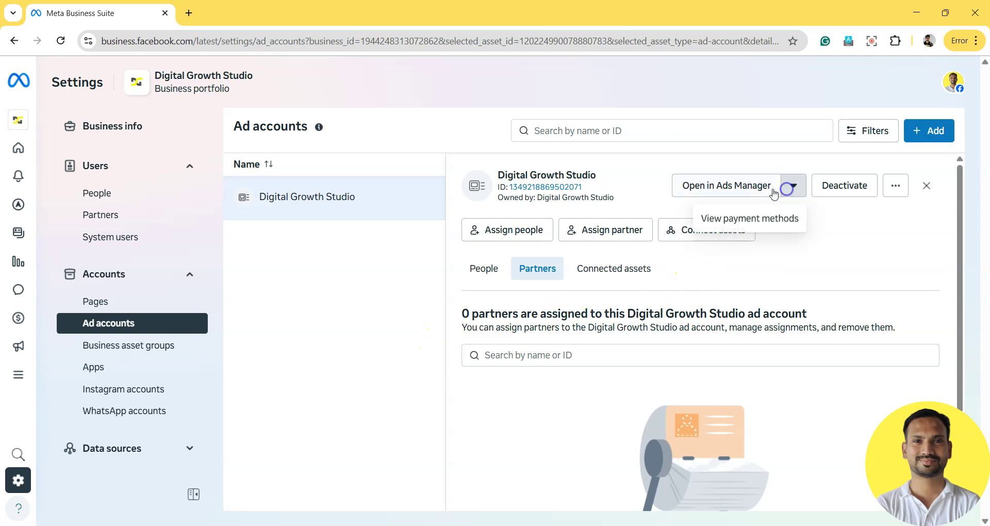
left_click(862, 237)
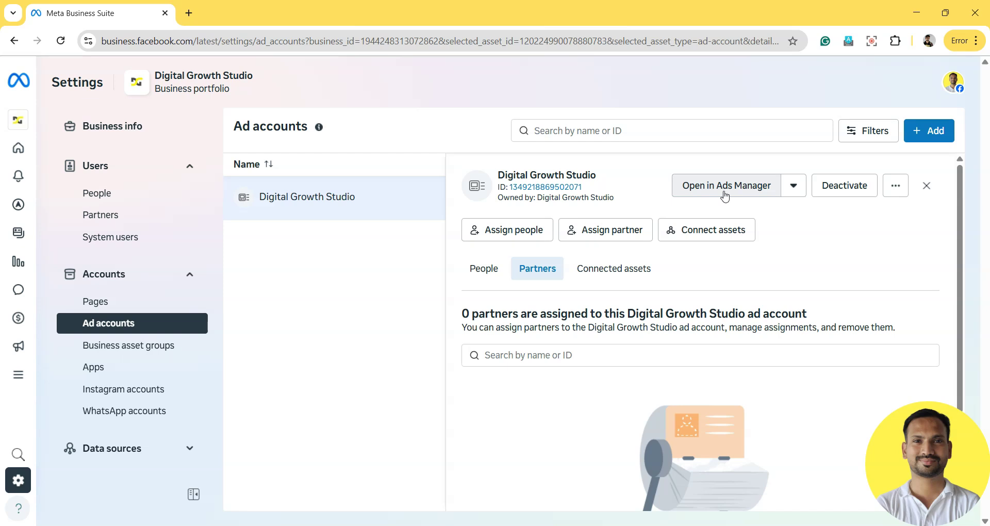
Step: Examine the ad account's editable name, payment method and usage settings, leaving them without saving
left_click(895, 186)
left_click(897, 218)
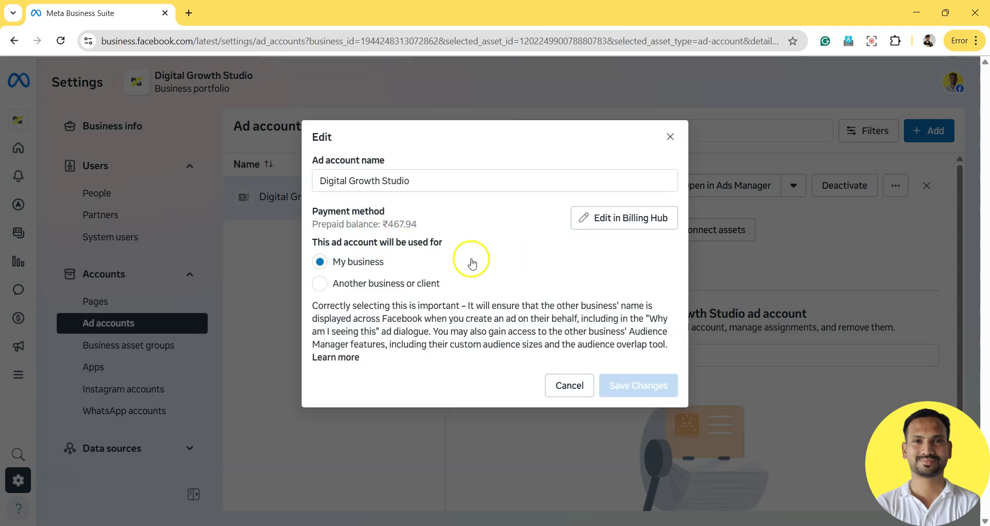
double_click(365, 180)
left_click(365, 180)
left_click(467, 221)
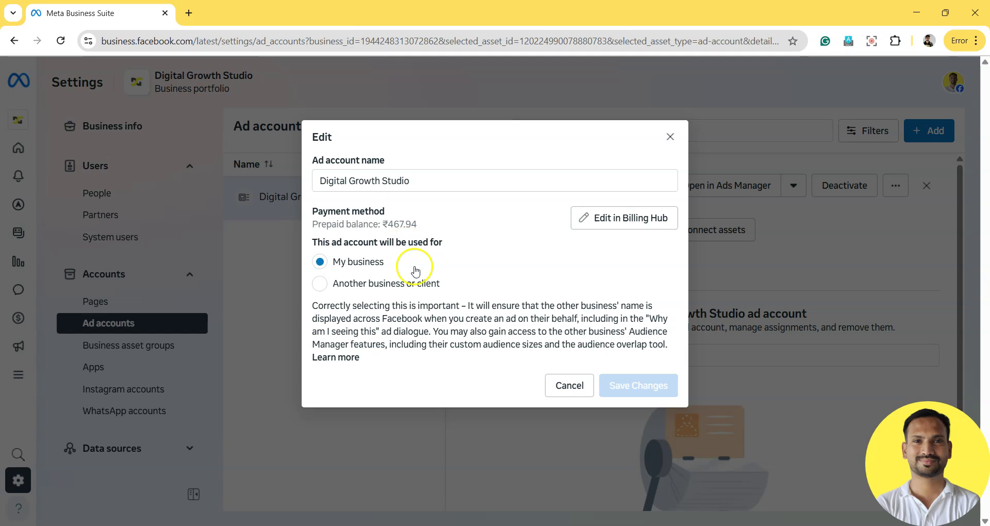
left_click(670, 136)
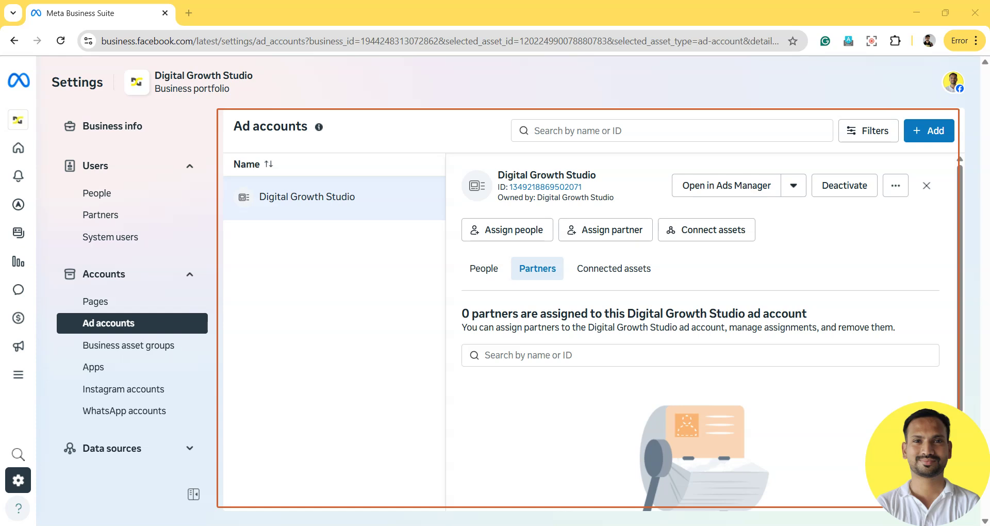
Step: Start a new business asset group organised by Separate brands or line of business
left_click(138, 346)
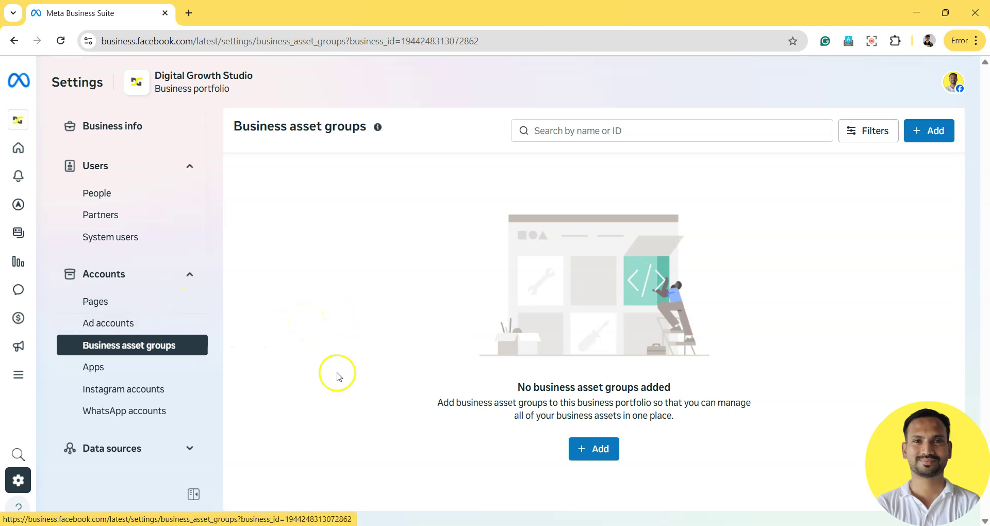
left_click(591, 464)
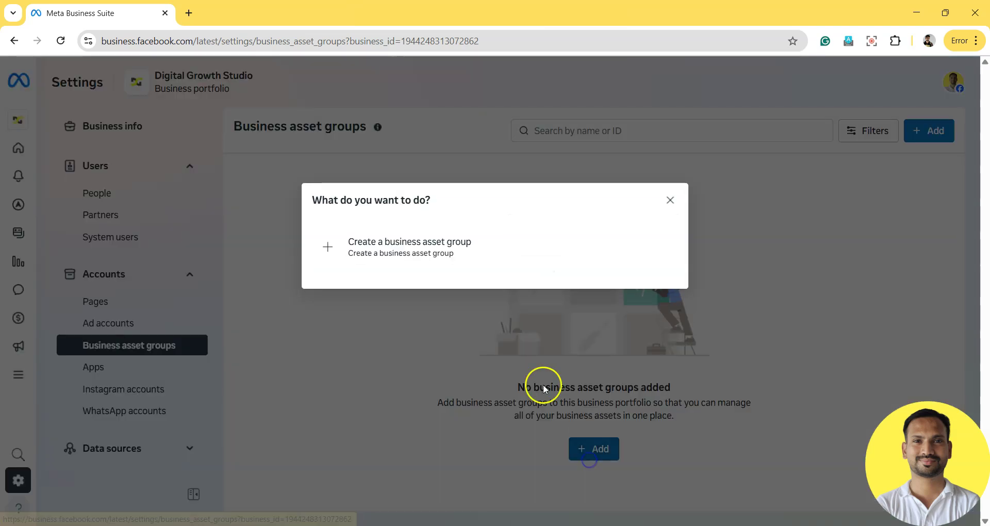
left_click(433, 253)
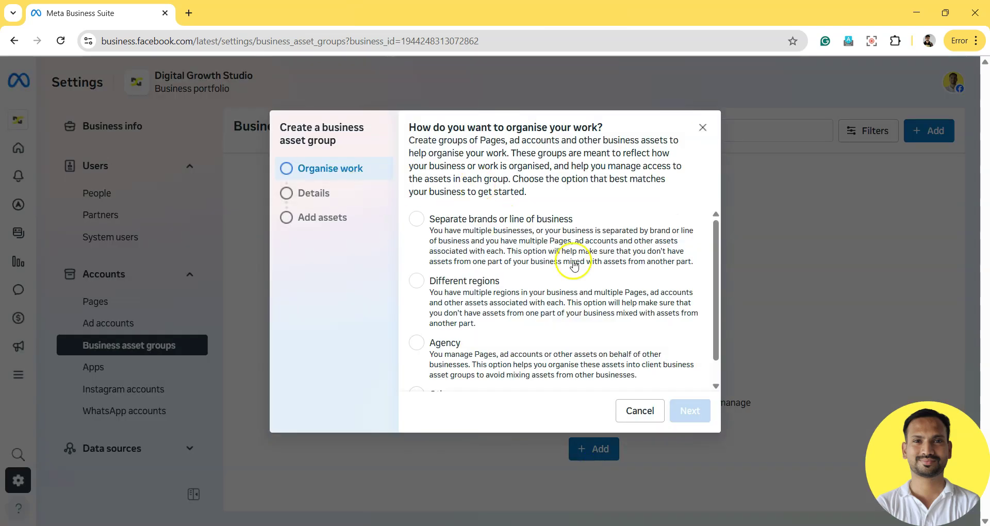
scroll(547, 314, "down", 1)
scroll(467, 252, "up", 1)
scroll(605, 225, "down", 1)
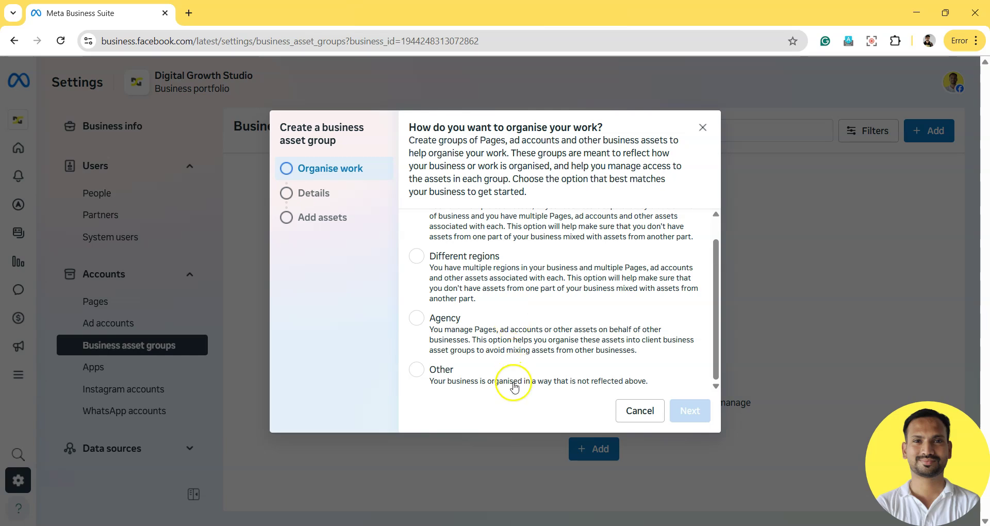
scroll(503, 384, "up", 1)
left_click(464, 223)
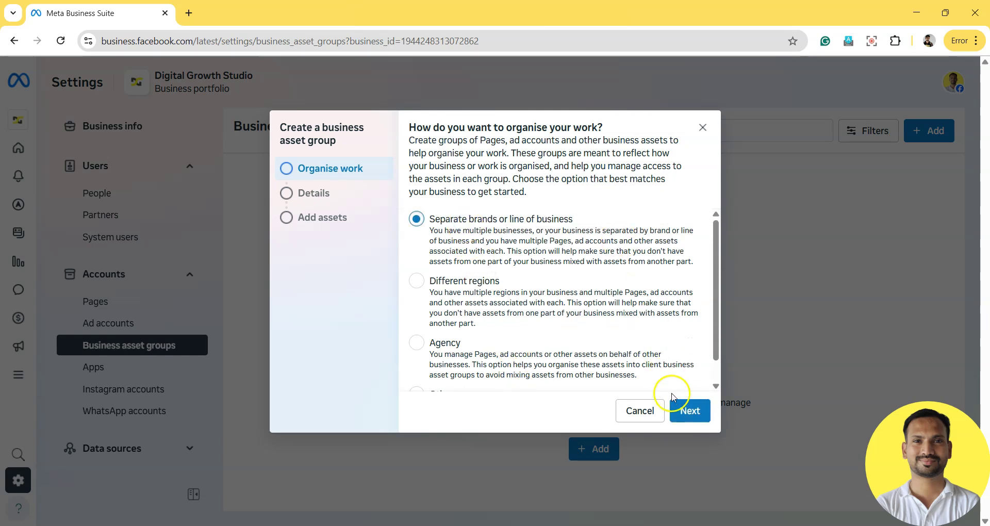
left_click(689, 411)
Step: Name the business asset group Digital Growth Brand and create it
left_click(465, 213)
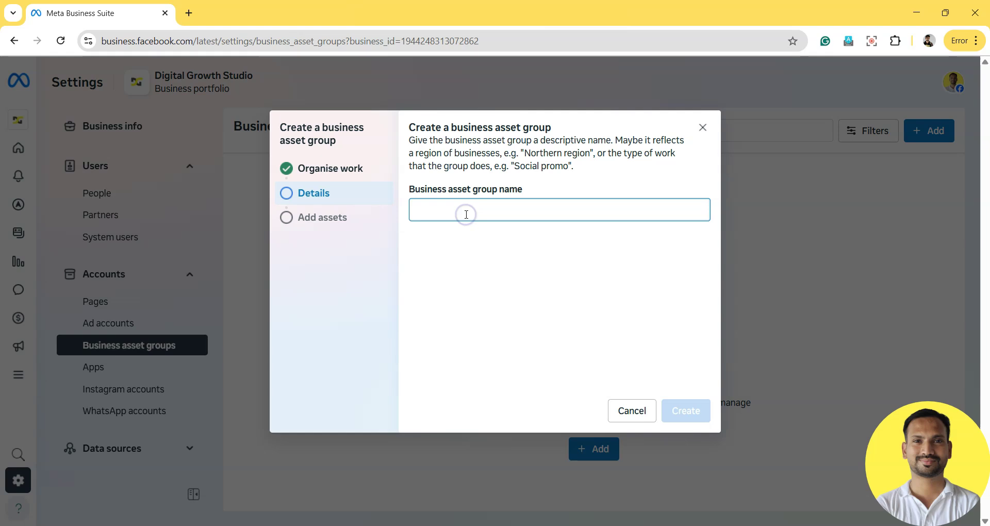
type("Digital Grwowth Brand")
left_click(685, 422)
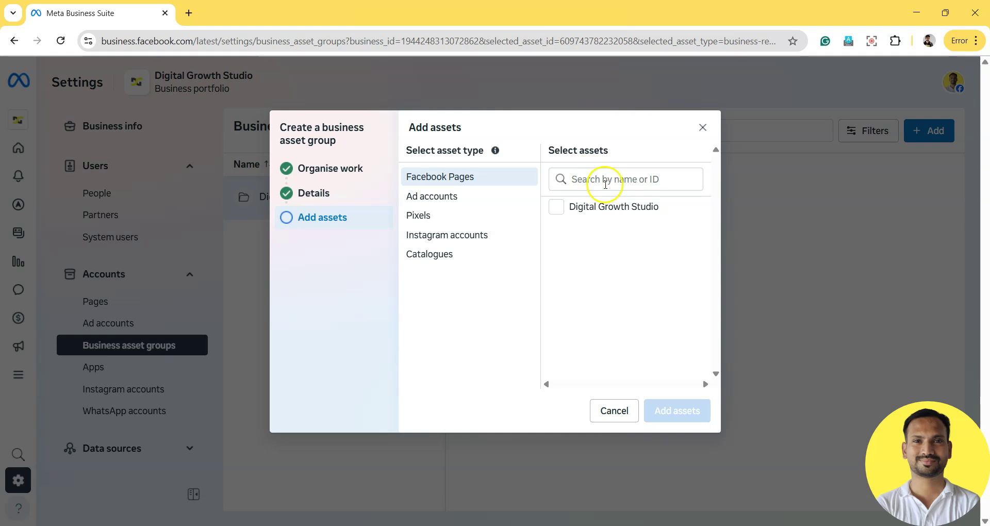
Step: Add the Digital Growth Studio Page, ad account and catalogue, the Digital Growth Studio – Pixel and the Instagram account to the asset group
left_click(555, 207)
left_click(454, 195)
left_click(556, 208)
left_click(443, 216)
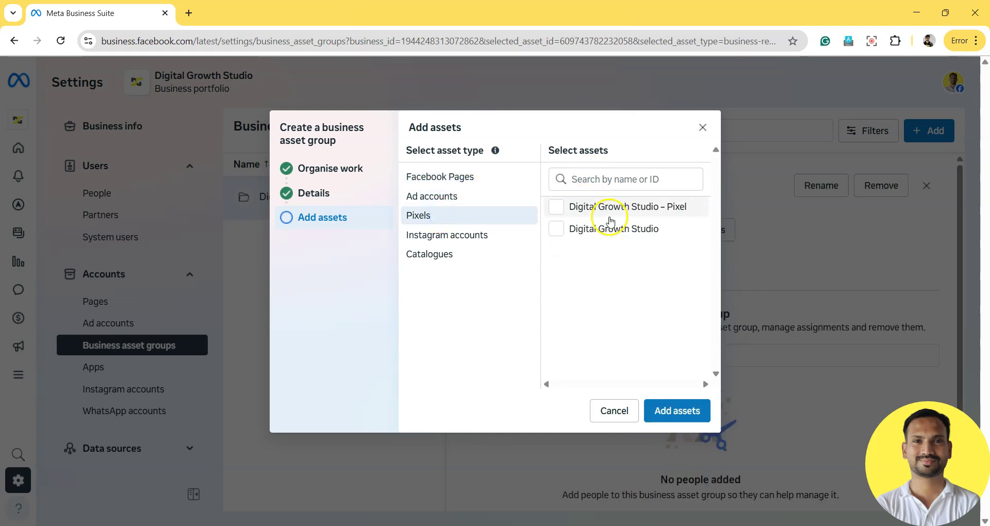
left_click(556, 208)
left_click(443, 235)
left_click(553, 209)
left_click(446, 254)
left_click(556, 206)
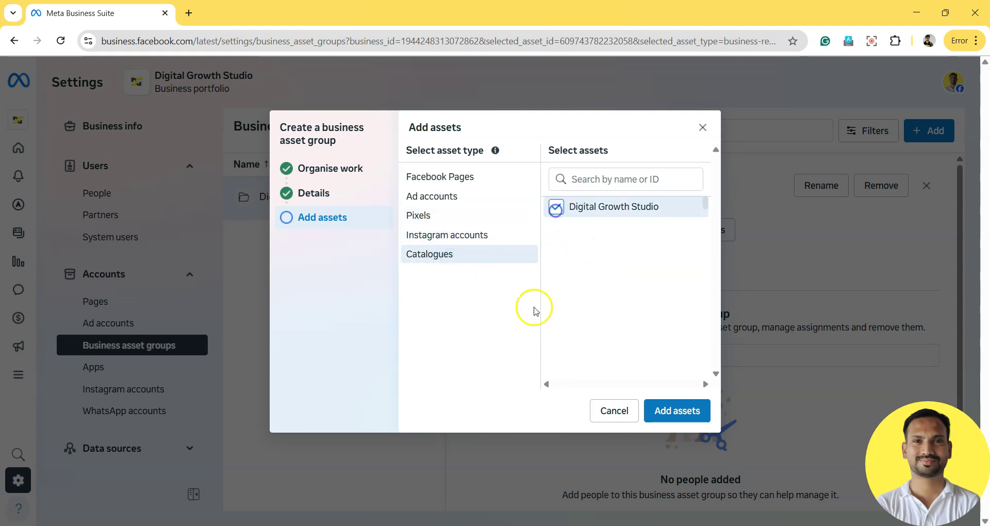
left_click(697, 413)
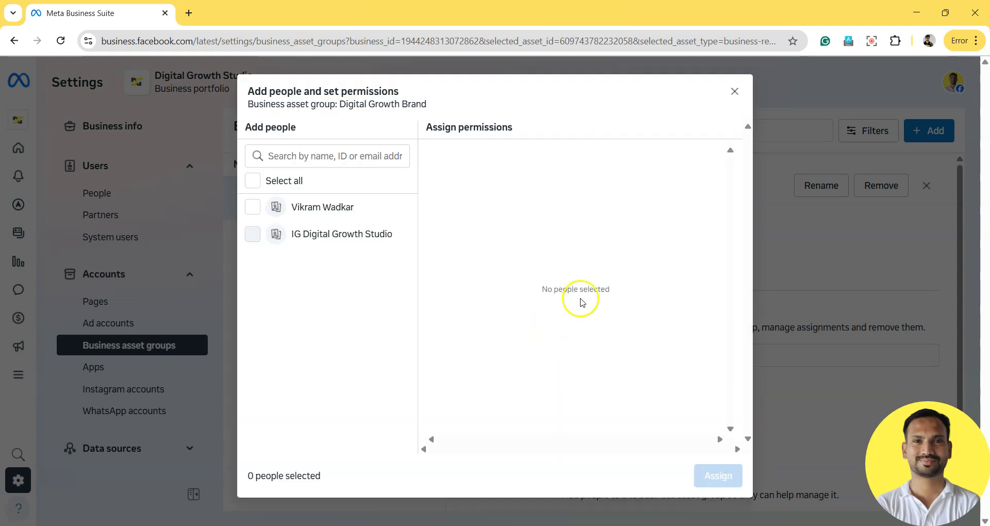
Step: Select your own profile for the asset group and grant it full control of Pages, ad accounts and catalogues
left_click(253, 207)
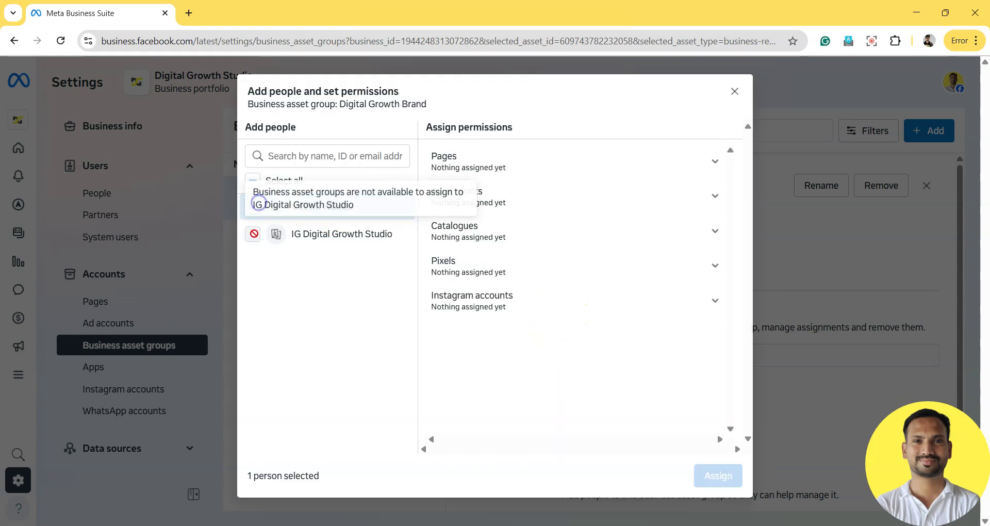
left_click(715, 158)
scroll(592, 326, "down", 5)
left_click(445, 250)
left_click(608, 317)
scroll(516, 316, "down", 5)
left_click(452, 305)
left_click(567, 343)
scroll(490, 345, "down", 3)
left_click(464, 330)
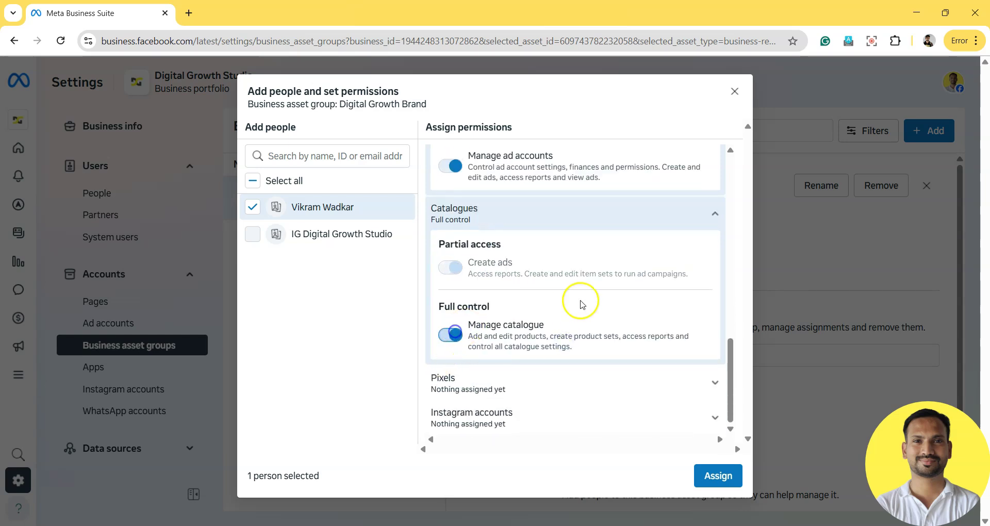
Step: Grant the selected person full control of pixels and Instagram accounts, and assign them to the asset group
left_click(534, 380)
scroll(530, 325, "down", 3)
left_click(445, 370)
left_click(530, 413)
scroll(515, 382, "down", 5)
left_click(450, 405)
left_click(718, 475)
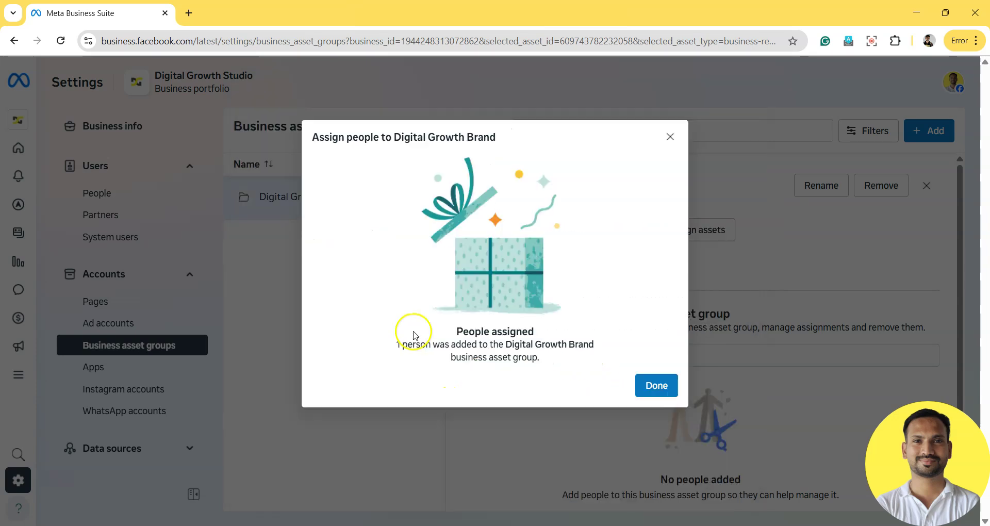
left_click(651, 386)
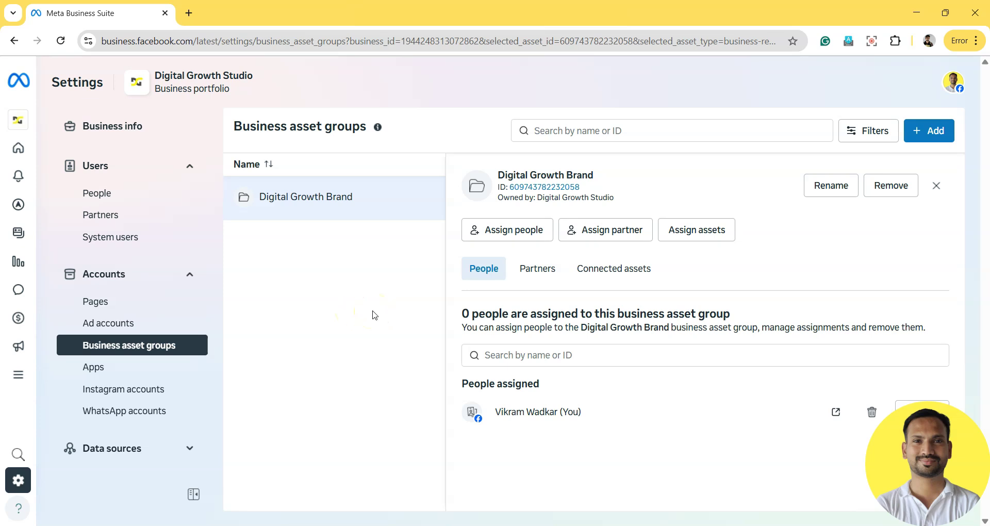
Step: Examine the people, partners and connected assets of the Digital Growth Brand asset group
left_click(538, 268)
left_click(489, 270)
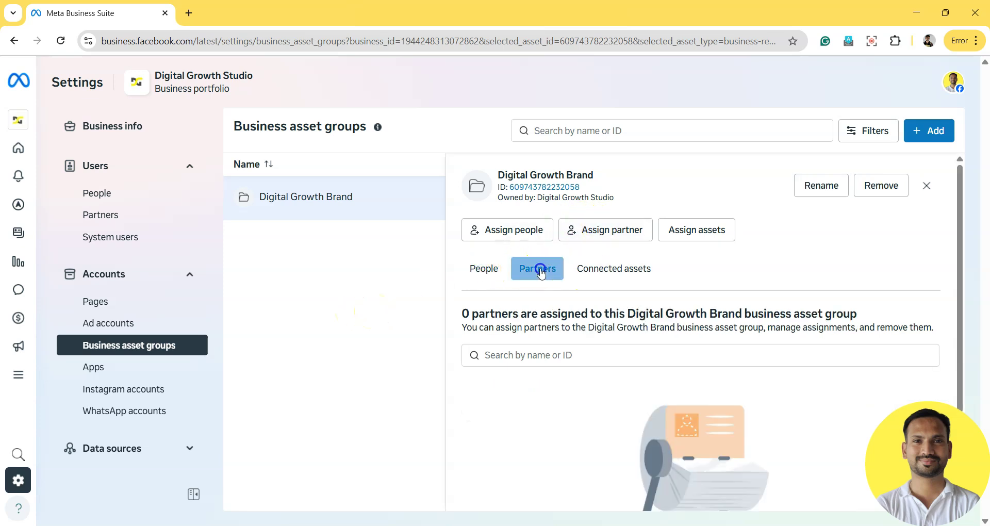
left_click(588, 273)
scroll(608, 369, "down", 3)
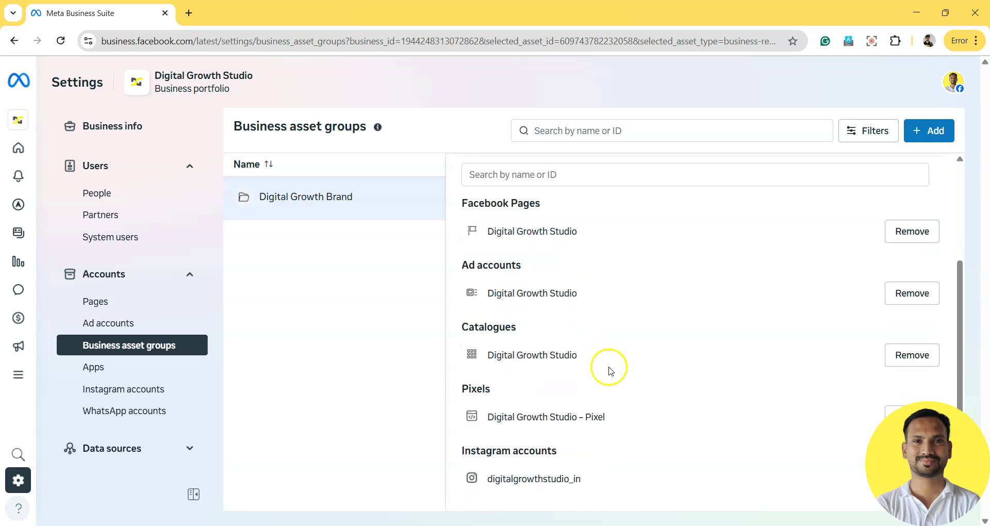
scroll(615, 405, "up", 3)
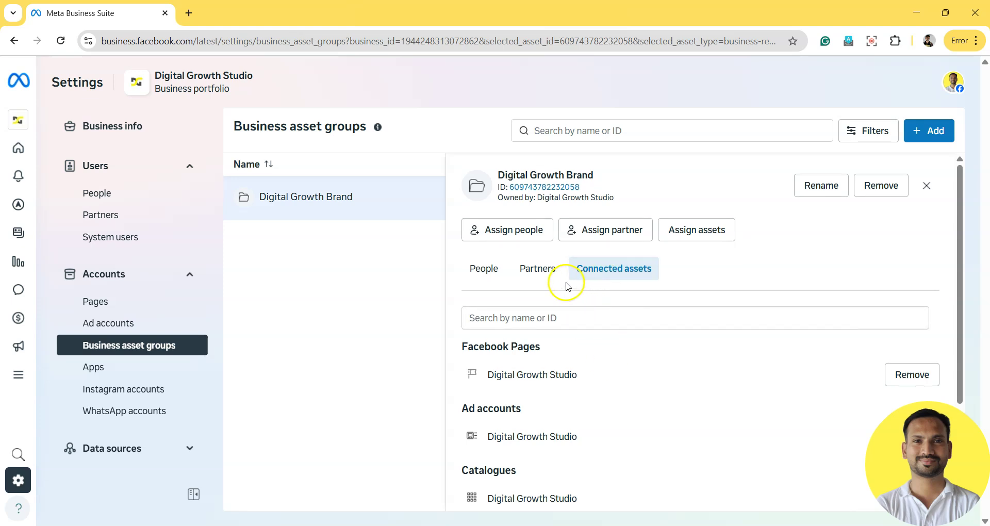
left_click(543, 272)
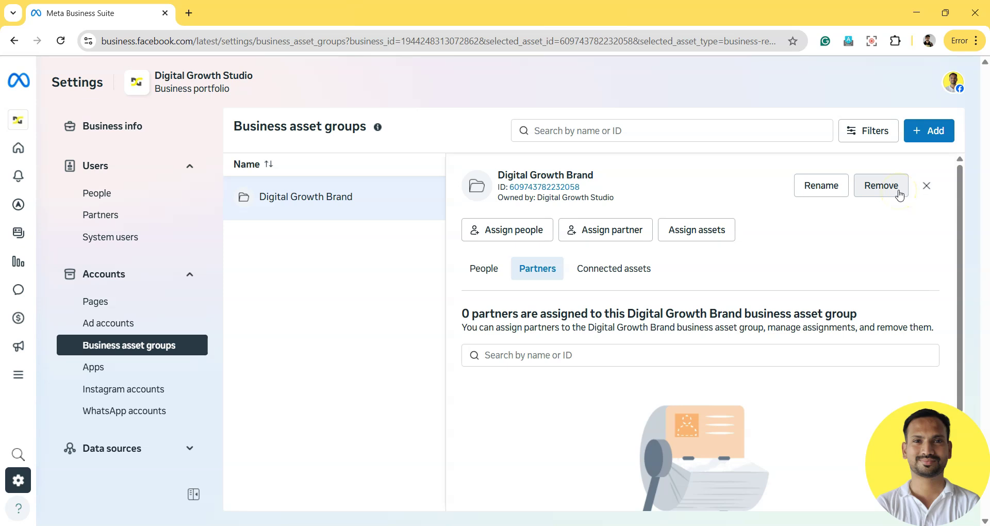
Step: Examine the options for adding an app to the business portfolio, leaving the dialog without adding one
left_click(109, 367)
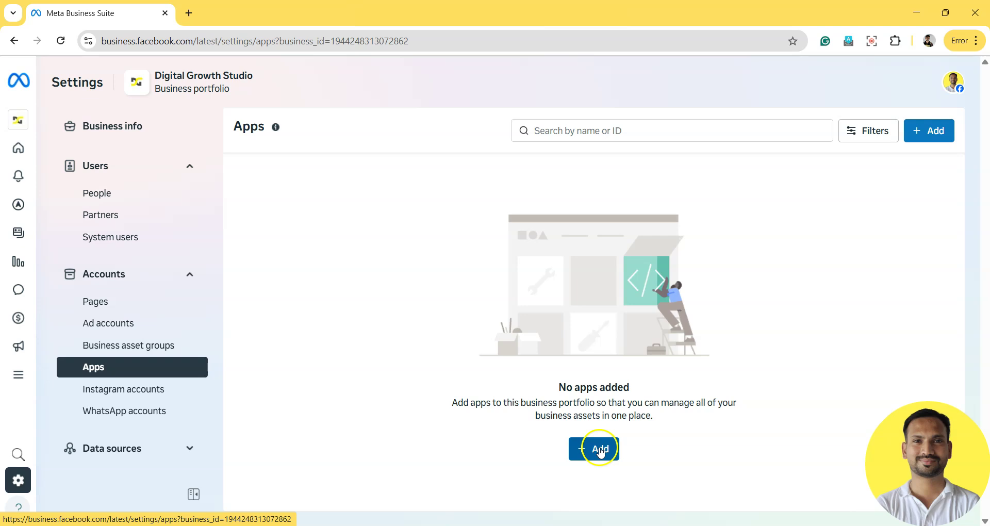
left_click(600, 450)
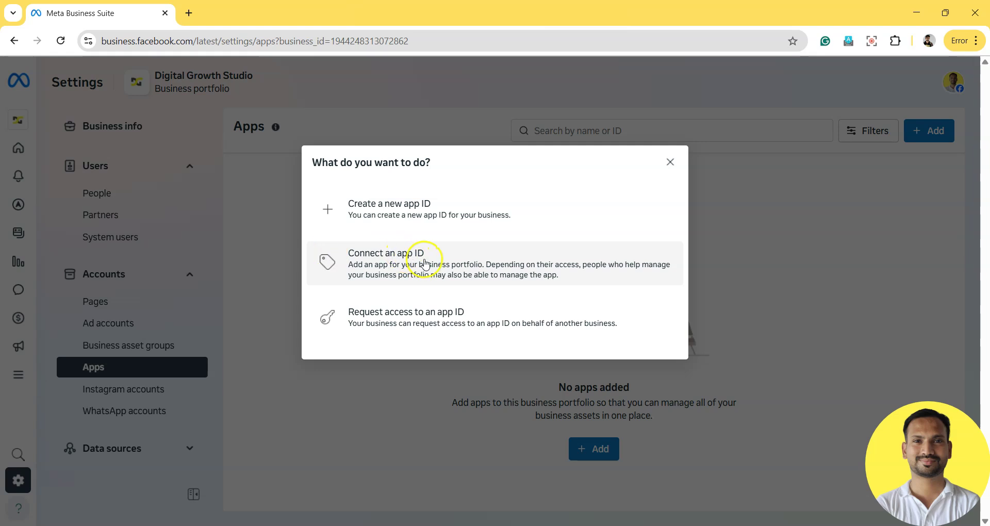
left_click(515, 273)
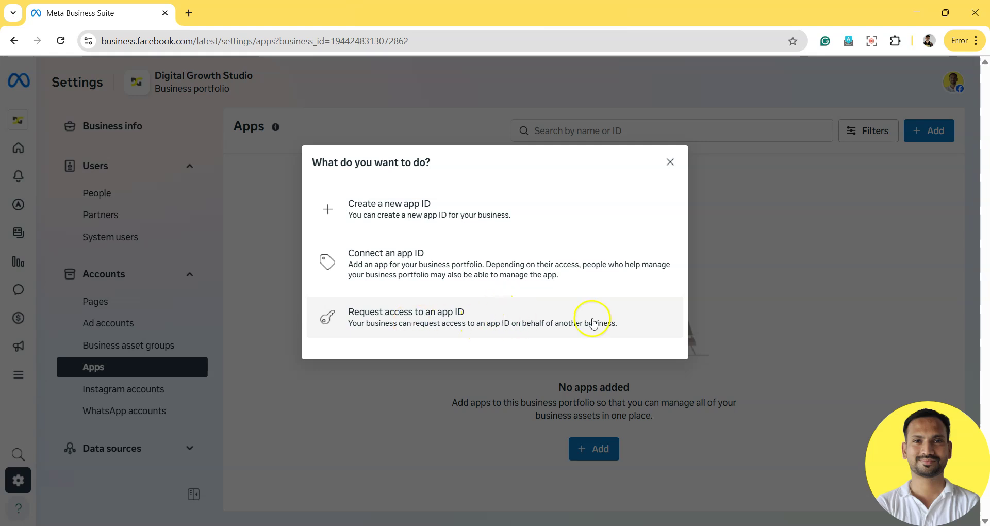
left_click(669, 162)
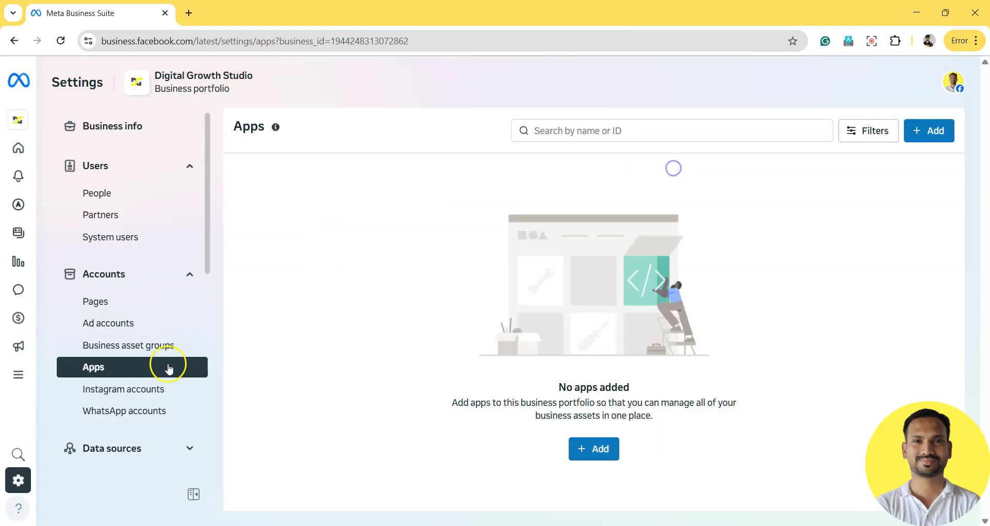
Step: View the portfolio's Instagram accounts and the terms for claiming another Instagram account, without claiming one
left_click(145, 389)
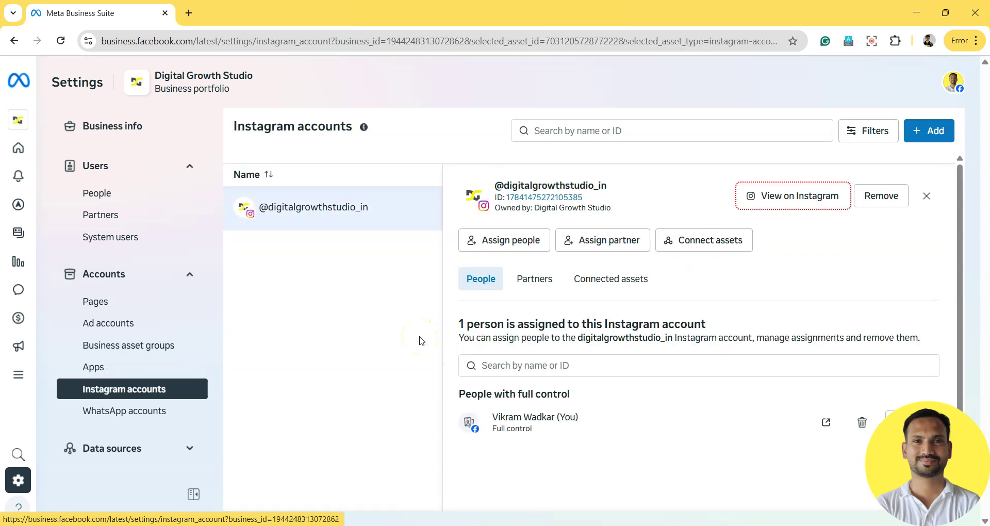
scroll(471, 355, "down", 1)
scroll(471, 356, "up", 1)
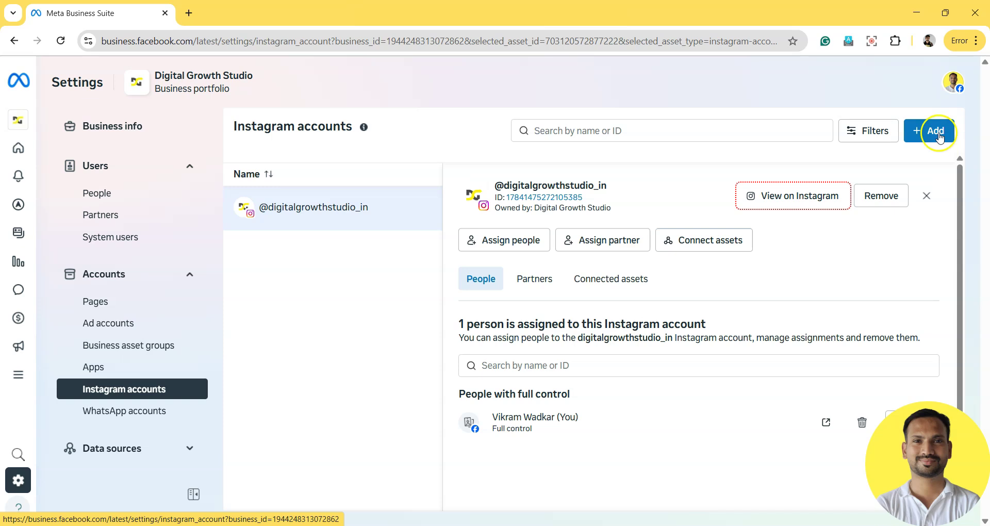
left_click(936, 132)
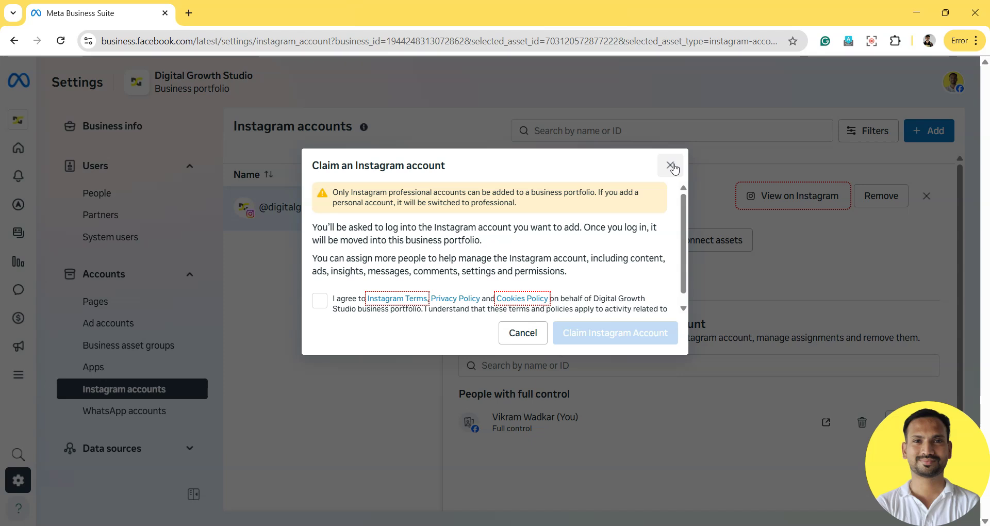
left_click(671, 166)
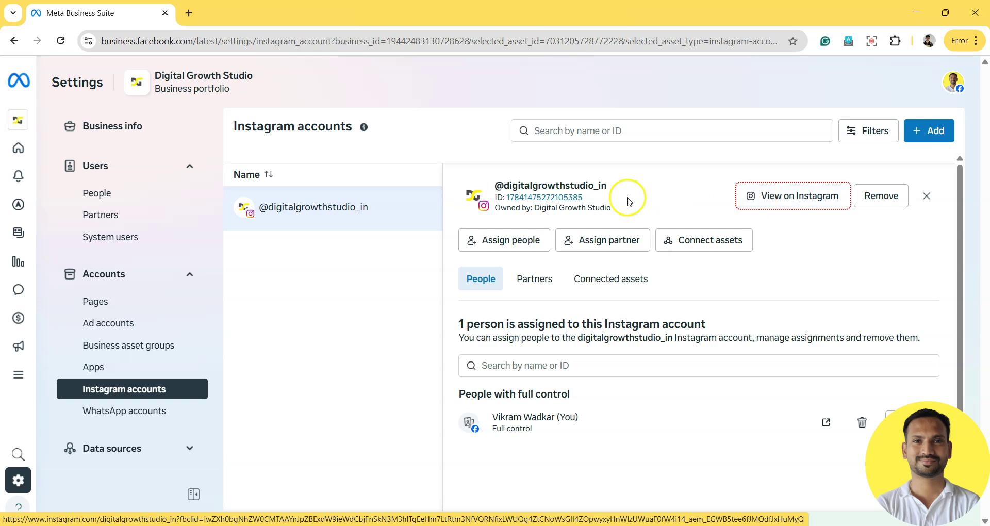
Step: Examine the partners, connected assets and people of the digitalgrowthstudio_in Instagram account
left_click(550, 283)
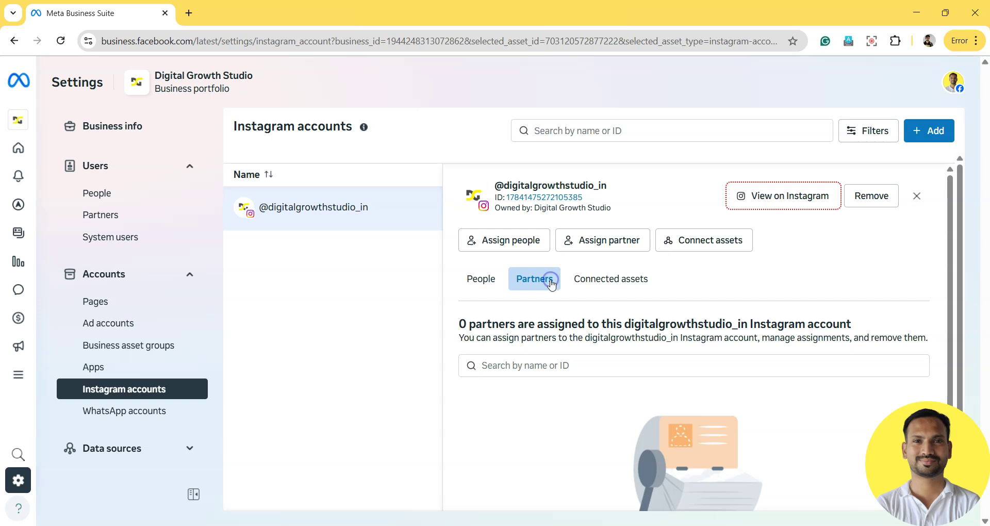
left_click(613, 280)
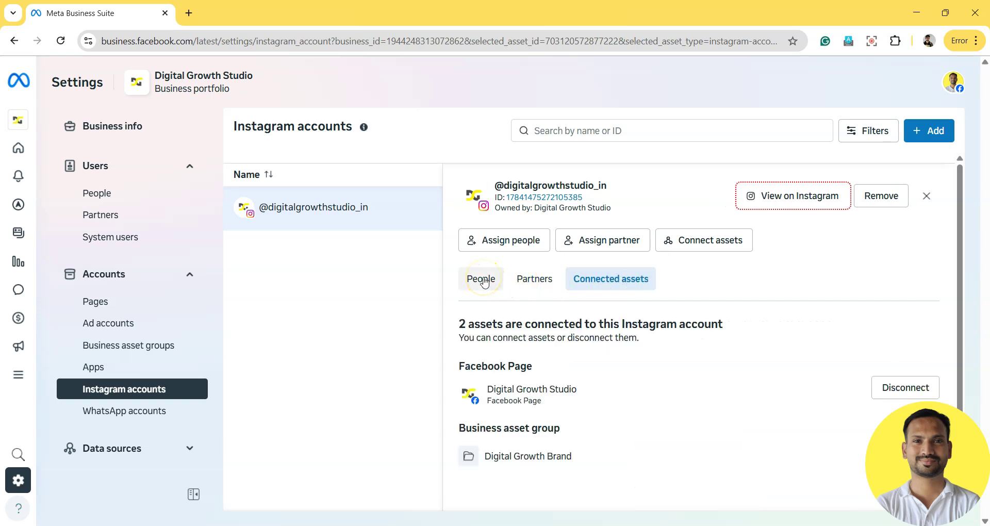
left_click(484, 280)
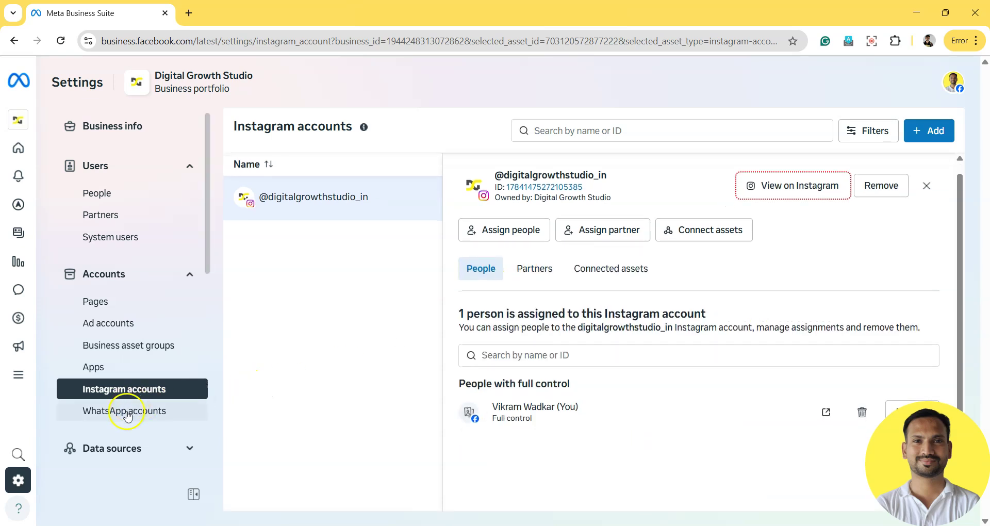
Step: View the portfolio's WhatsApp accounts and the form for linking a WhatsApp Business account, closing it without entering a phone number
left_click(128, 413)
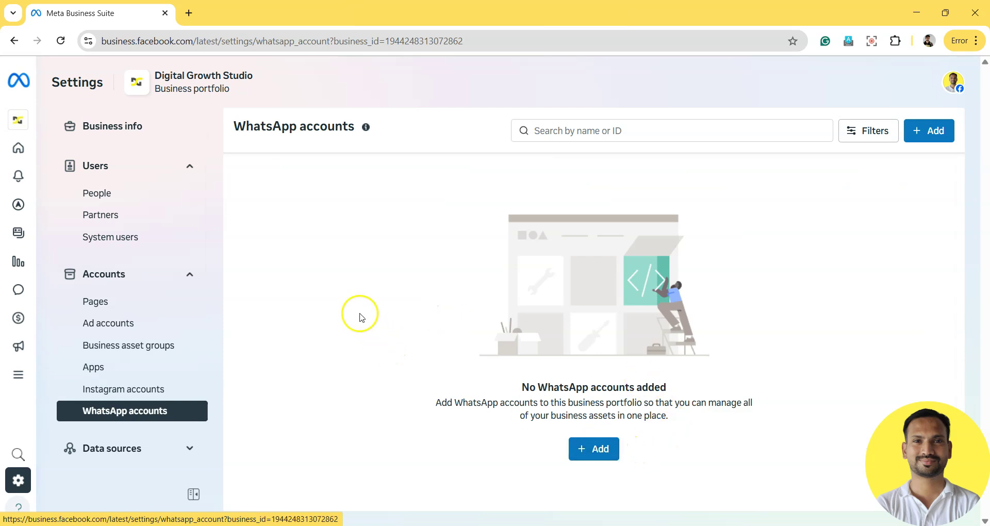
left_click(613, 449)
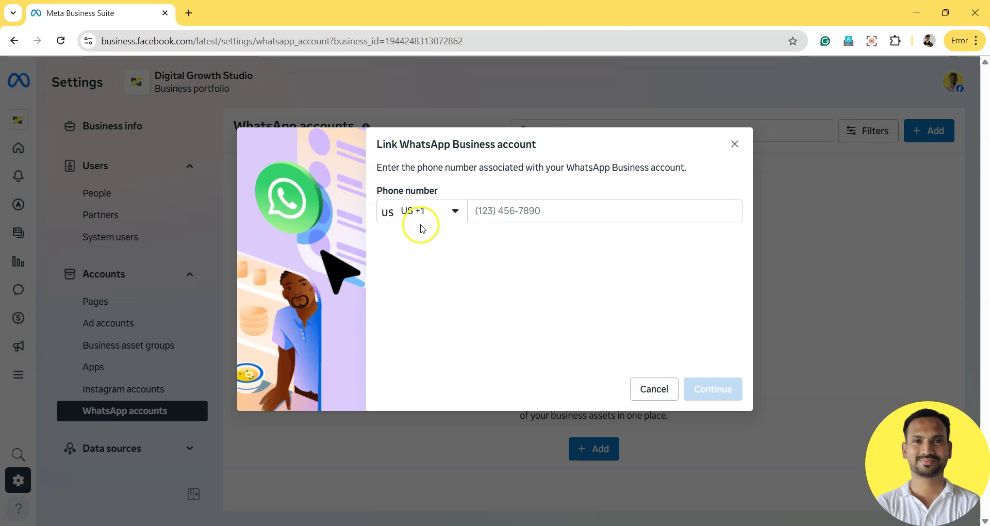
left_click(583, 213)
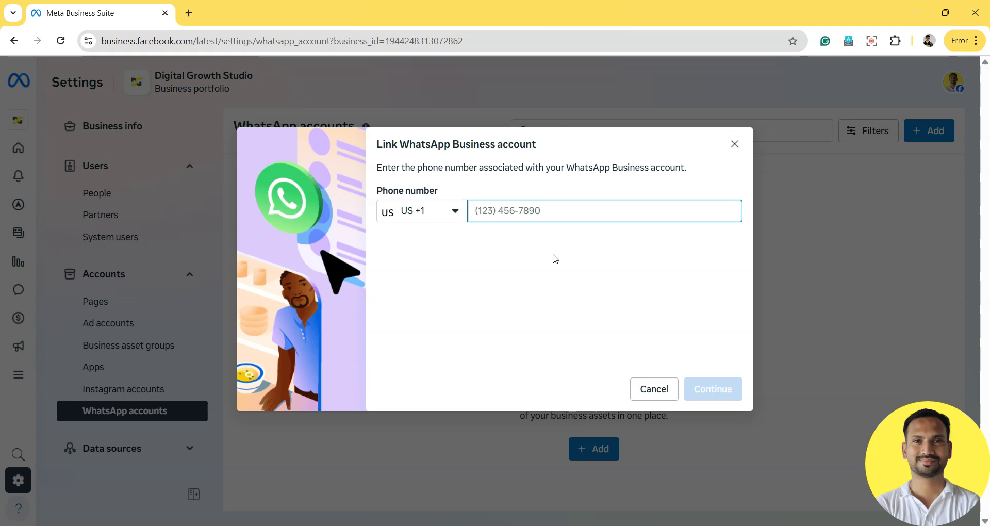
left_click(519, 284)
left_click_drag(399, 145, 634, 149)
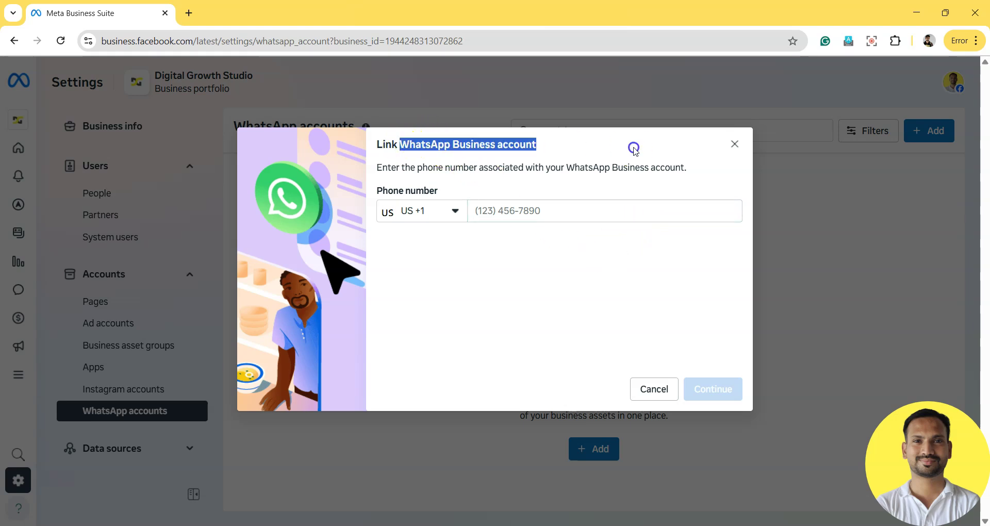
left_click(634, 150)
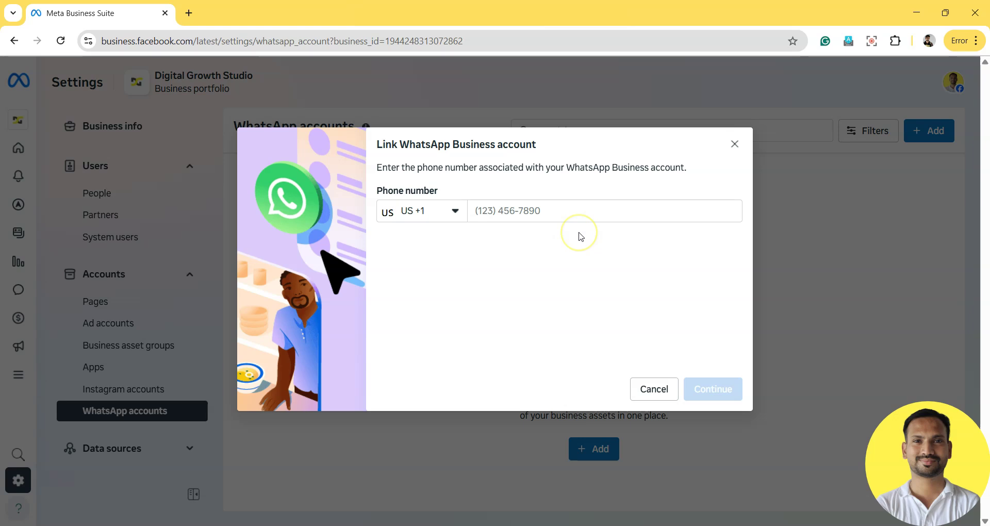
left_click(735, 145)
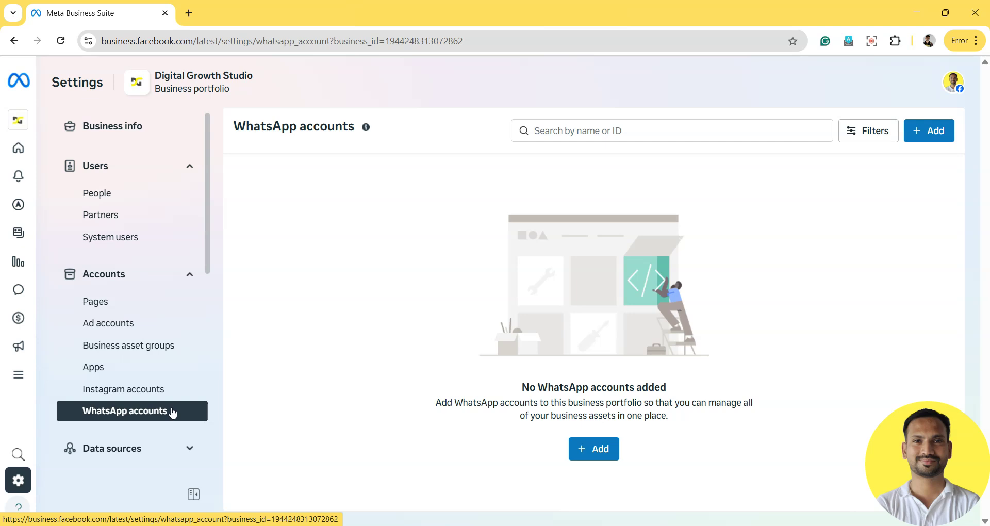
left_click(321, 349)
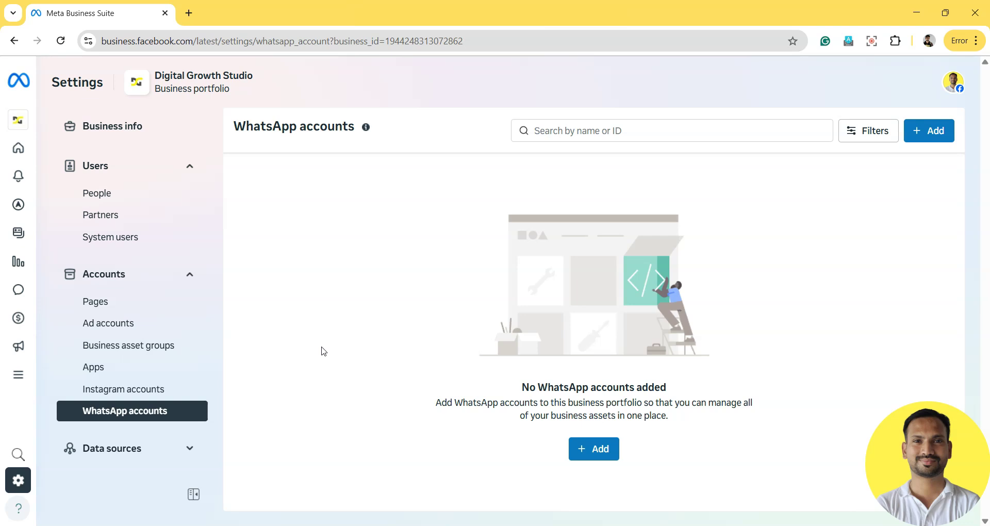
left_click(321, 361)
left_click(297, 400)
left_click(296, 408)
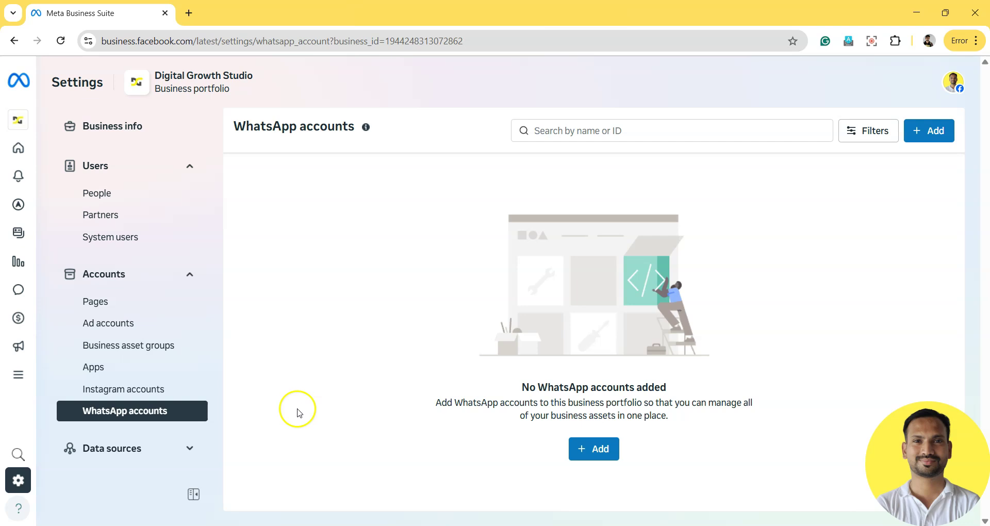